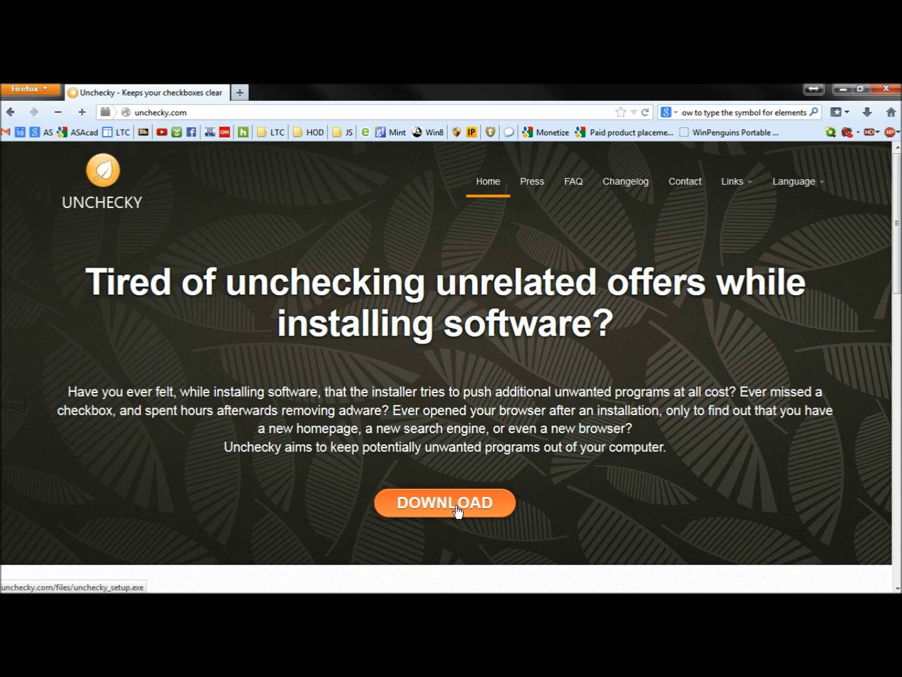
# - Download unchecky_setup.exe using the orange DOWNLOAD button on unchecky.com
pyautogui.click(456, 507)
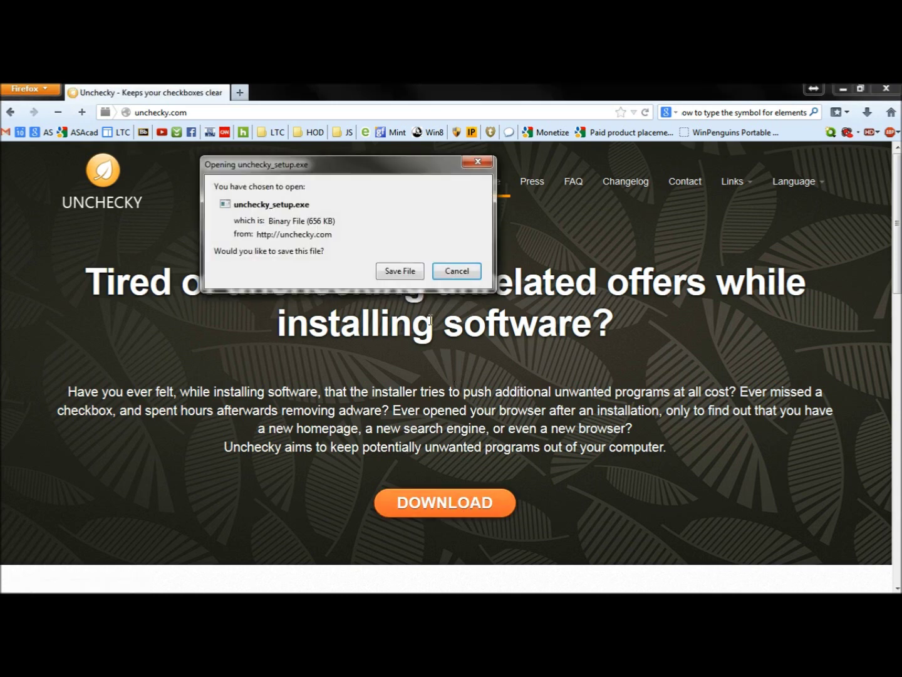
# - Save unchecky_setup.exe and run it from Firefox's downloads list
pyautogui.click(399, 271)
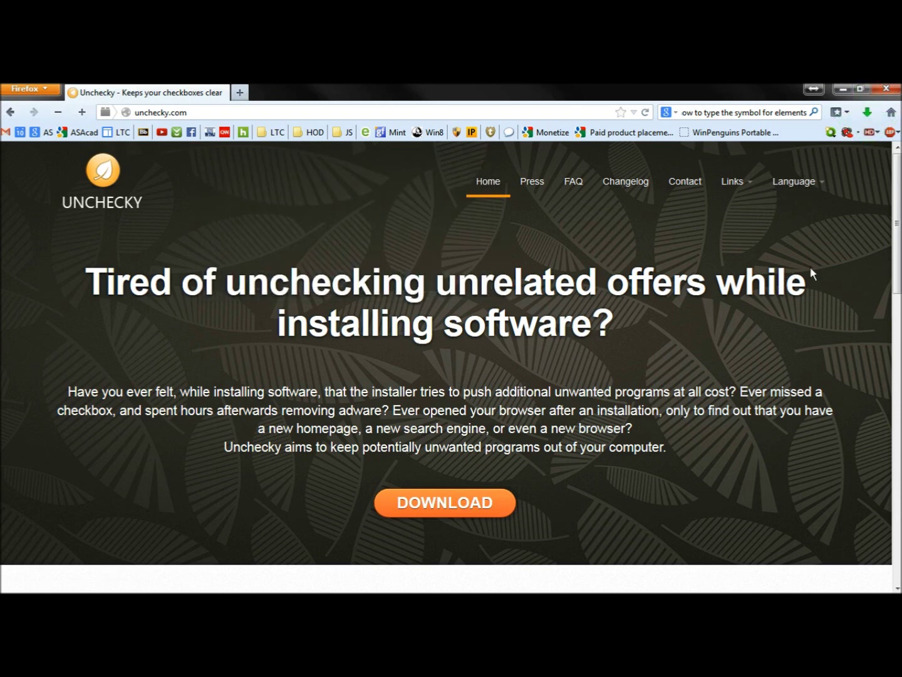
pyautogui.click(867, 113)
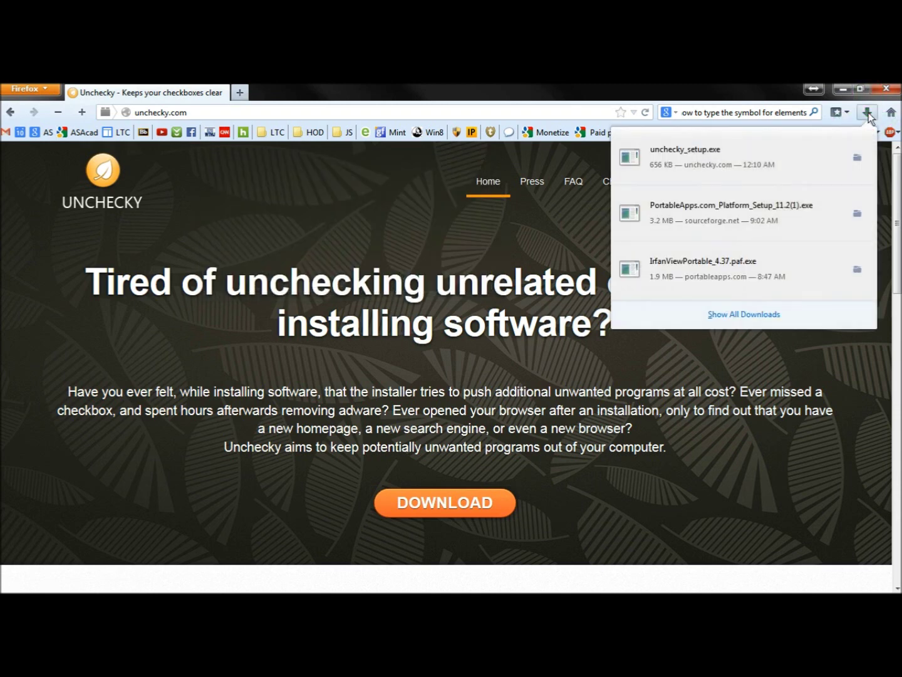
pyautogui.click(732, 147)
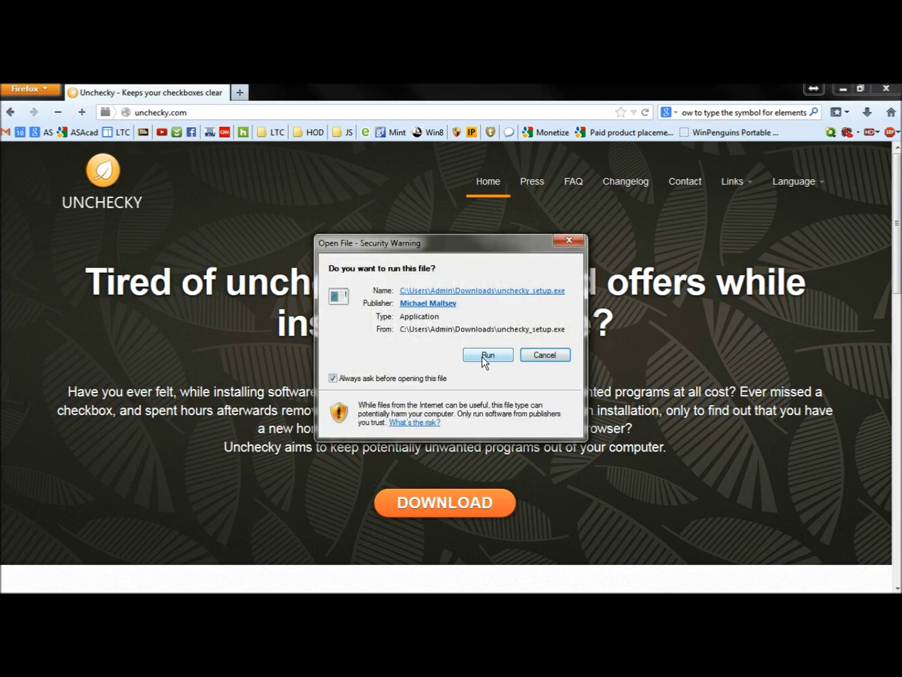
# - Allow the installer to run, install Unchecky v0.2.5, and close the finished setup
pyautogui.click(484, 355)
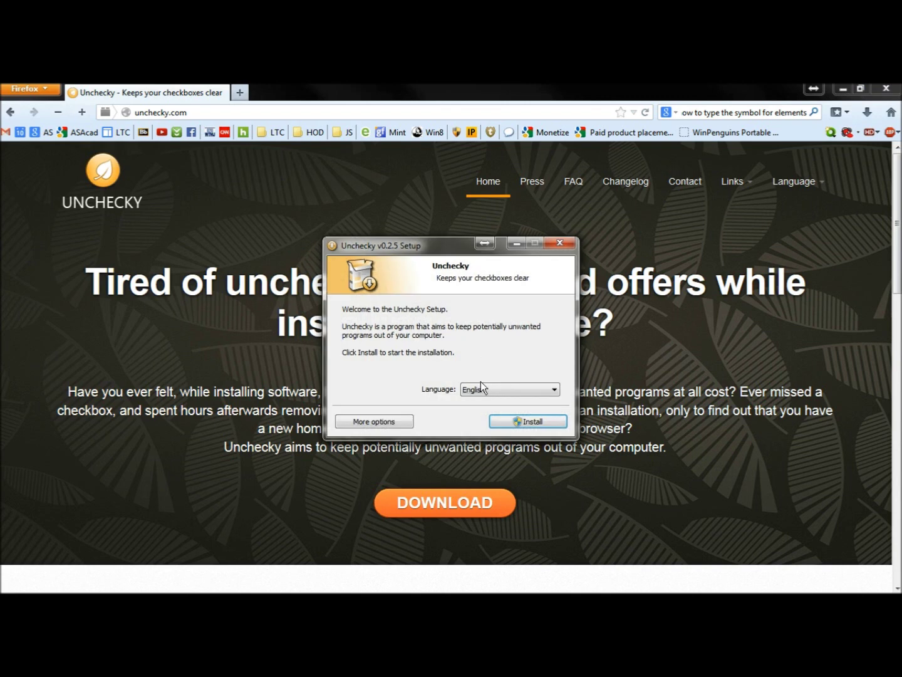
pyautogui.click(531, 421)
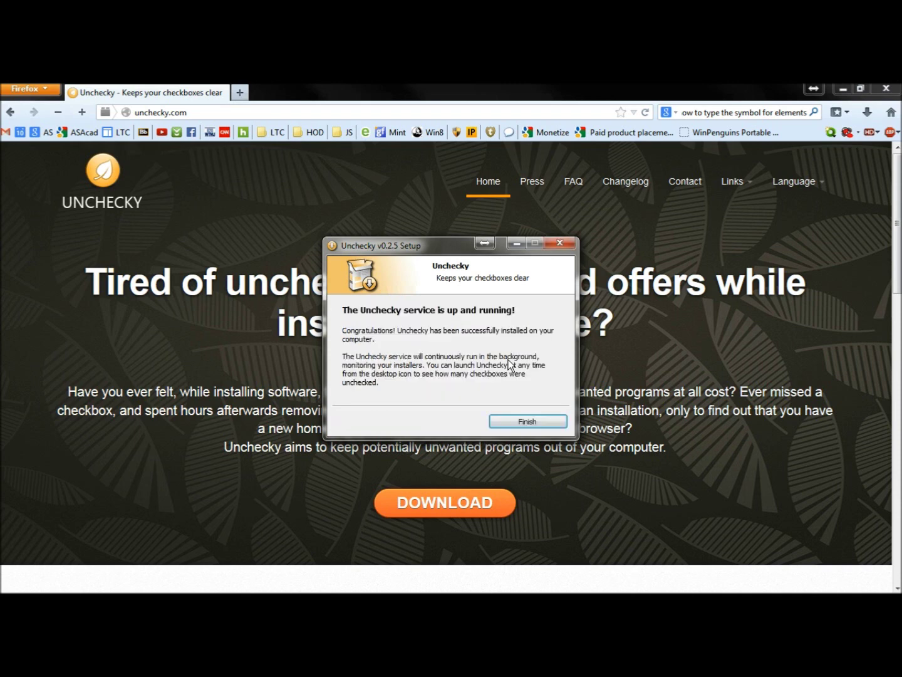
pyautogui.click(527, 421)
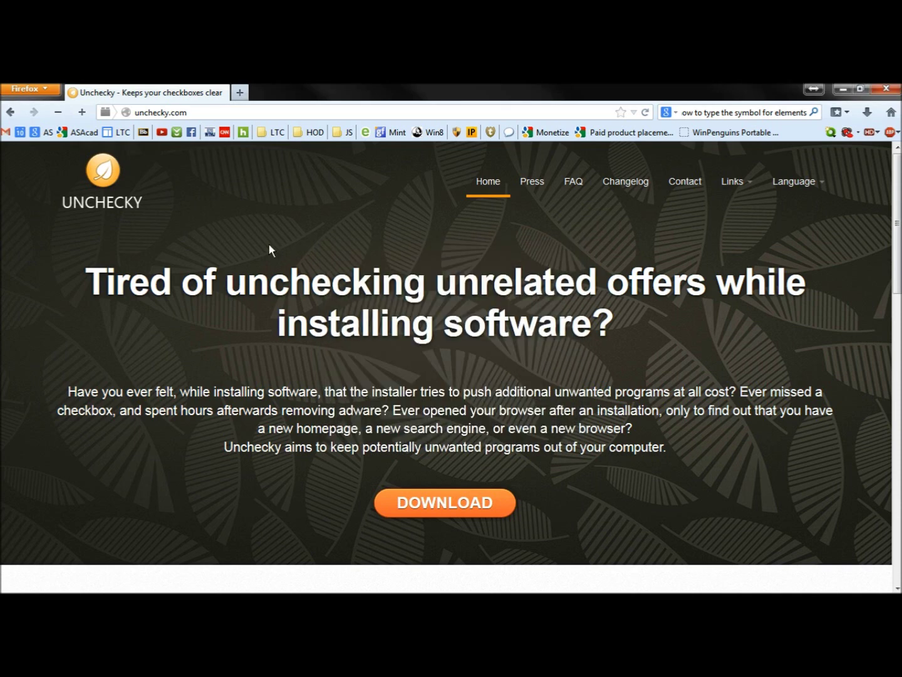
# - On Download.com, search for 'vuze' to list its 19 results
pyautogui.click(176, 136)
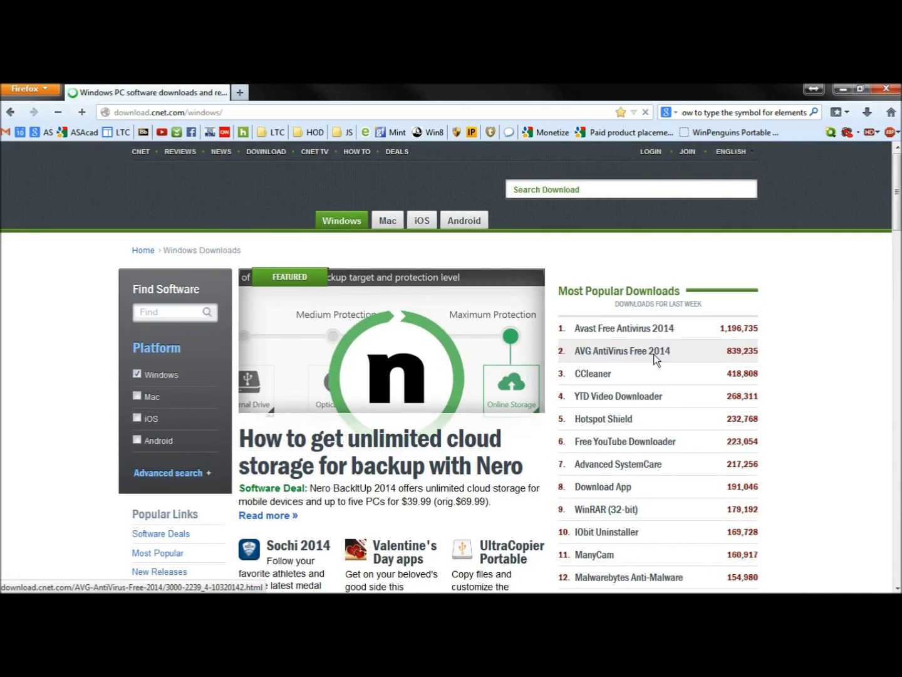
pyautogui.click(560, 192)
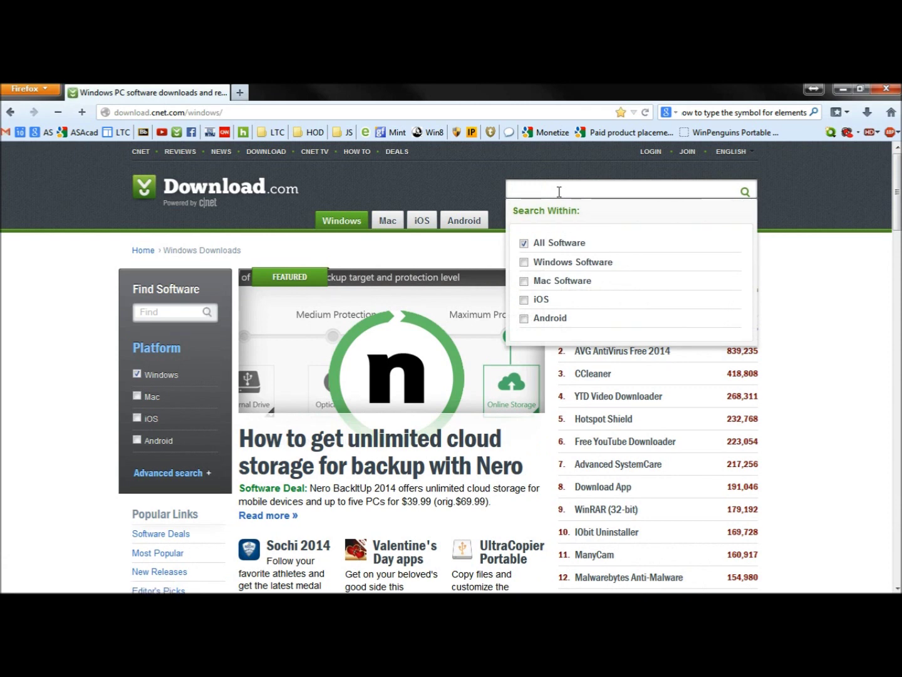
pyautogui.write('vuze')
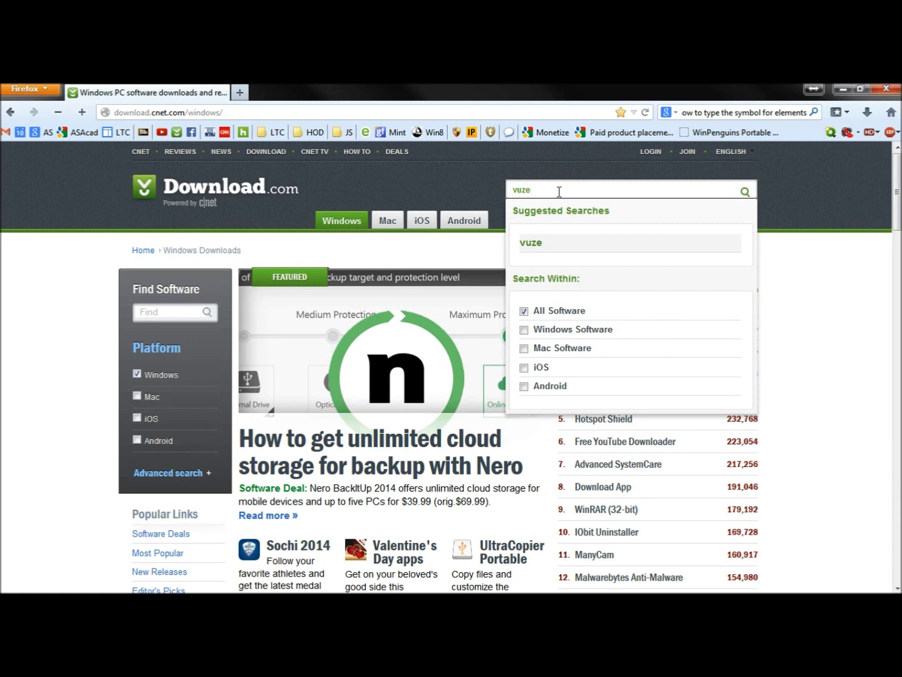
pyautogui.press('Return')
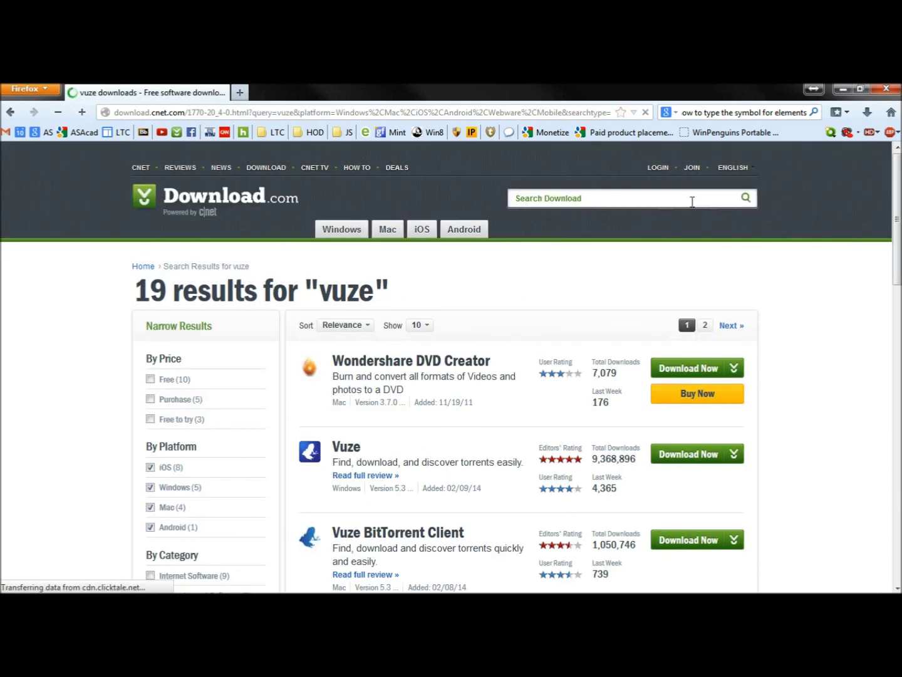
# - Download VuzeBittorrentClientInstaller.exe from the Windows Vuze listing and launch it
pyautogui.scroll(-4, 810, 411)
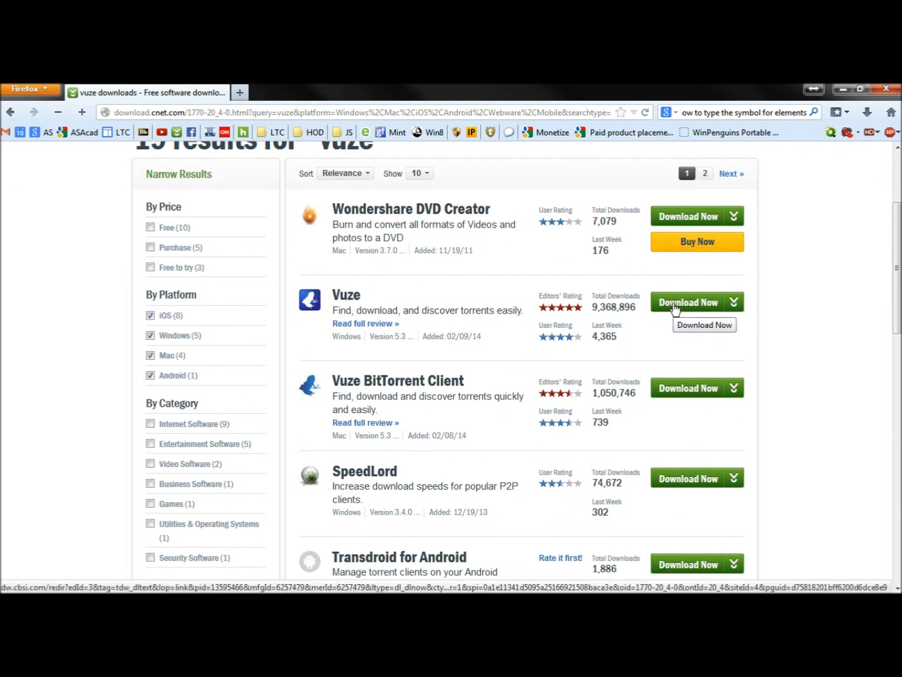
pyautogui.click(674, 305)
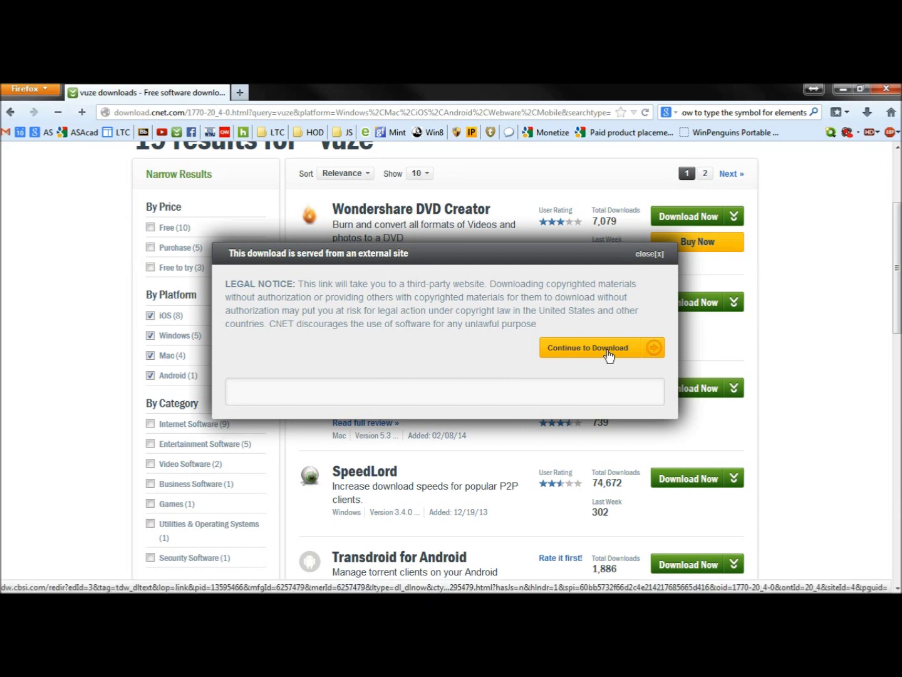
pyautogui.click(608, 355)
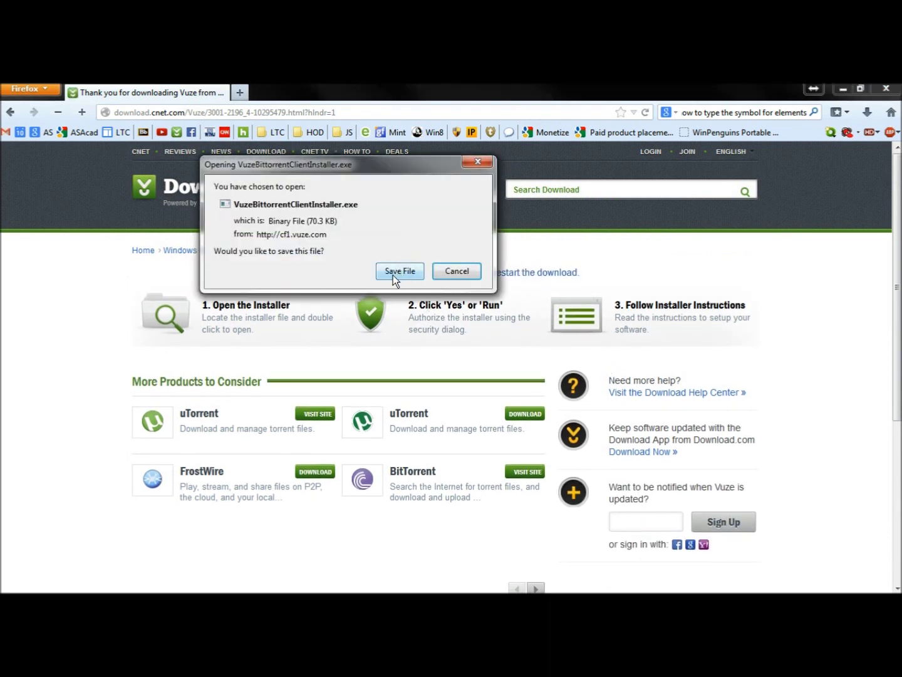
pyautogui.click(392, 274)
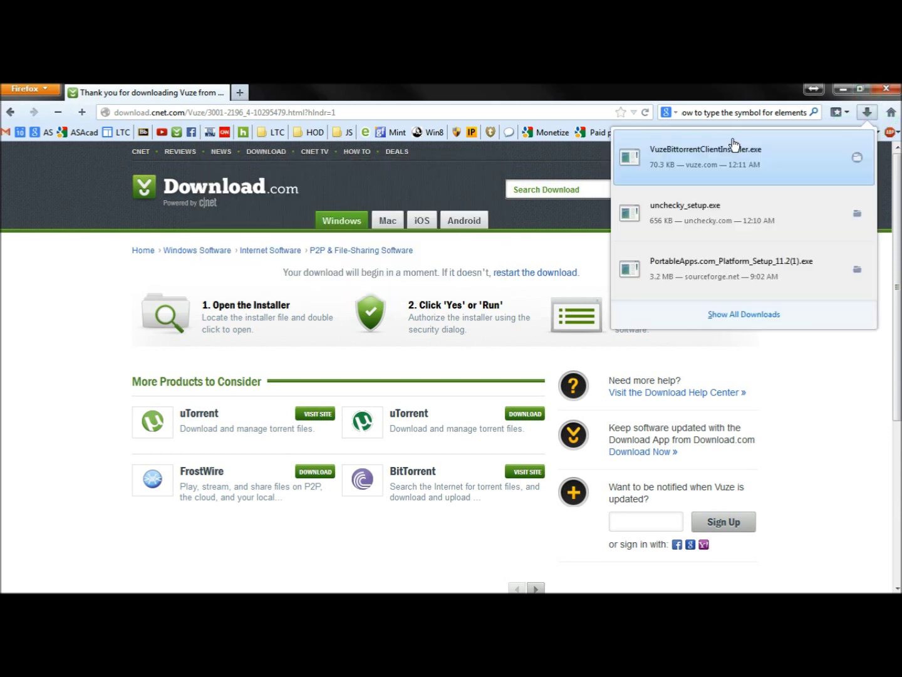
pyautogui.click(666, 167)
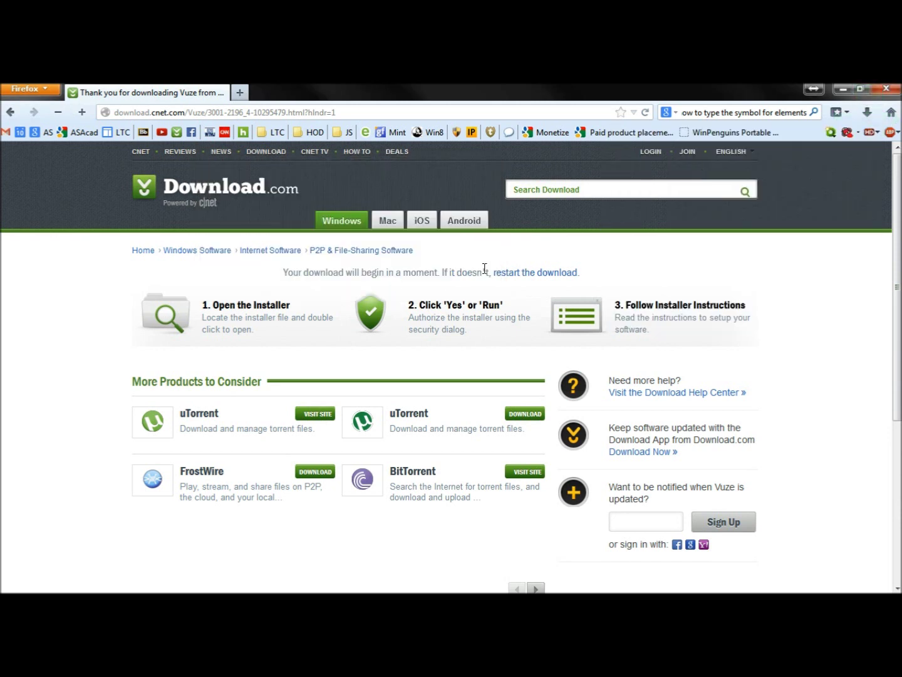
# - Run the Vuze Setup 5.3.0.0 installer and accept its welcome agreement
pyautogui.click(844, 89)
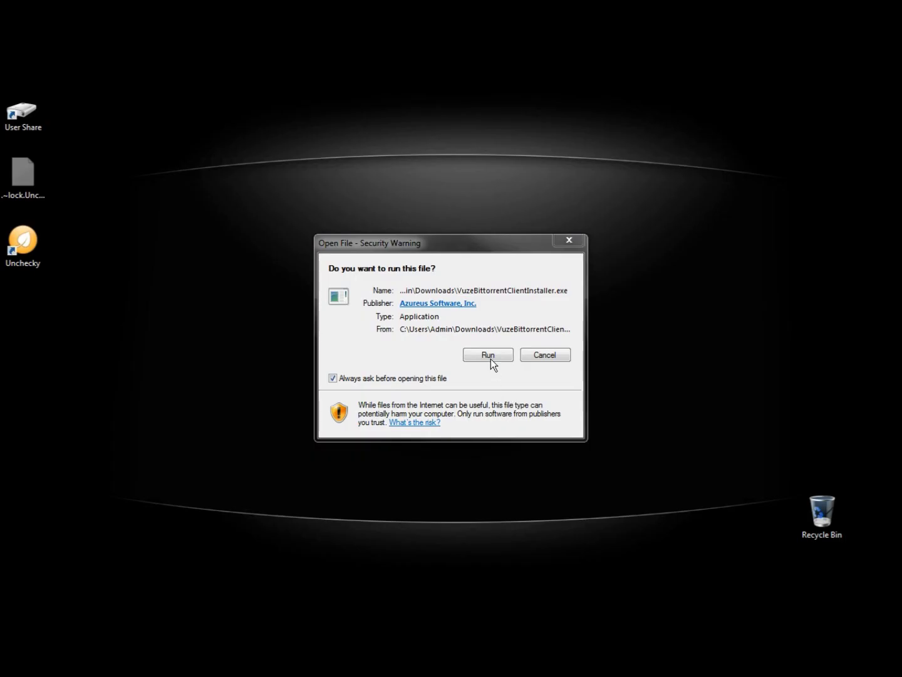
pyautogui.click(487, 355)
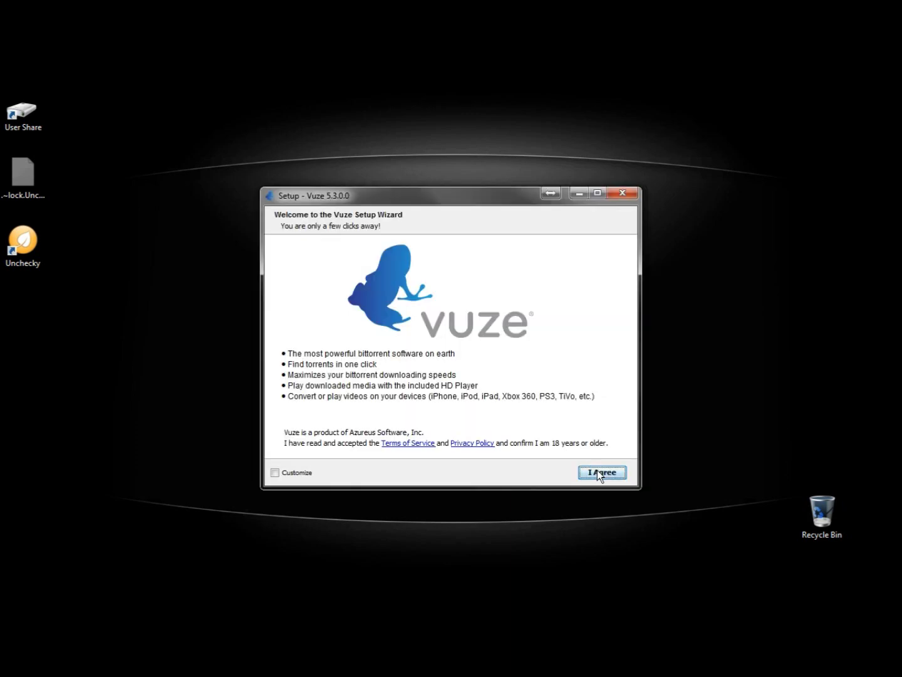
pyautogui.click(601, 472)
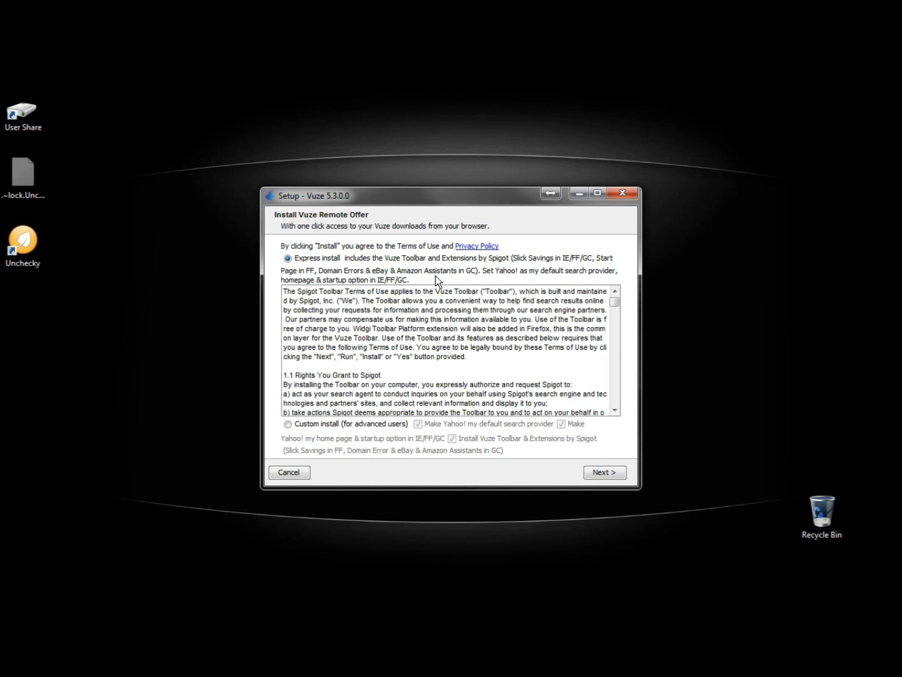
# - Choose Custom install, clear the Yahoo search and Vuze Toolbar & Extensions boxes, then continue past two offer pages
pyautogui.click(288, 424)
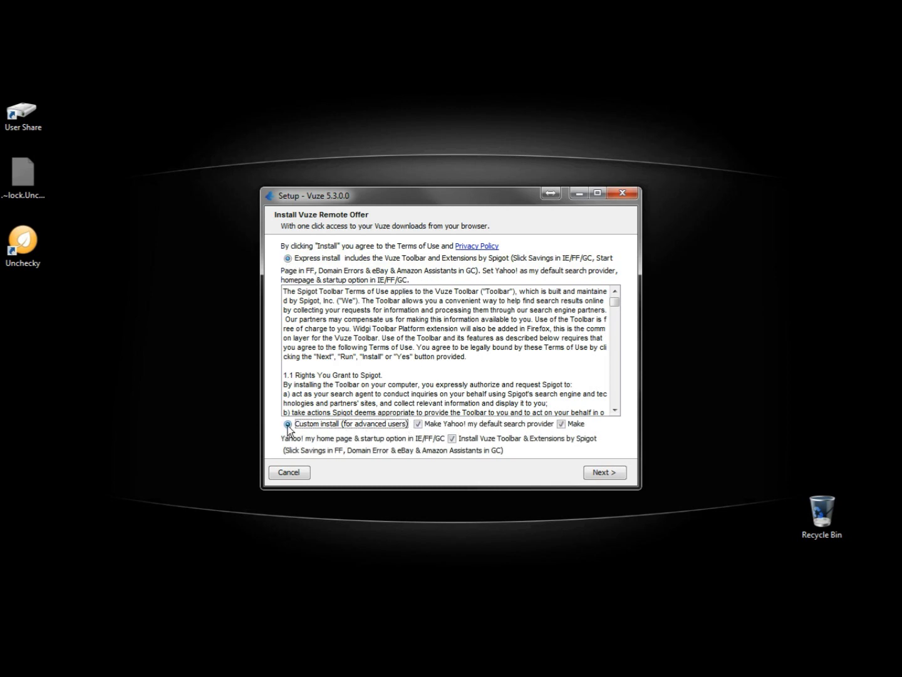
pyautogui.click(421, 425)
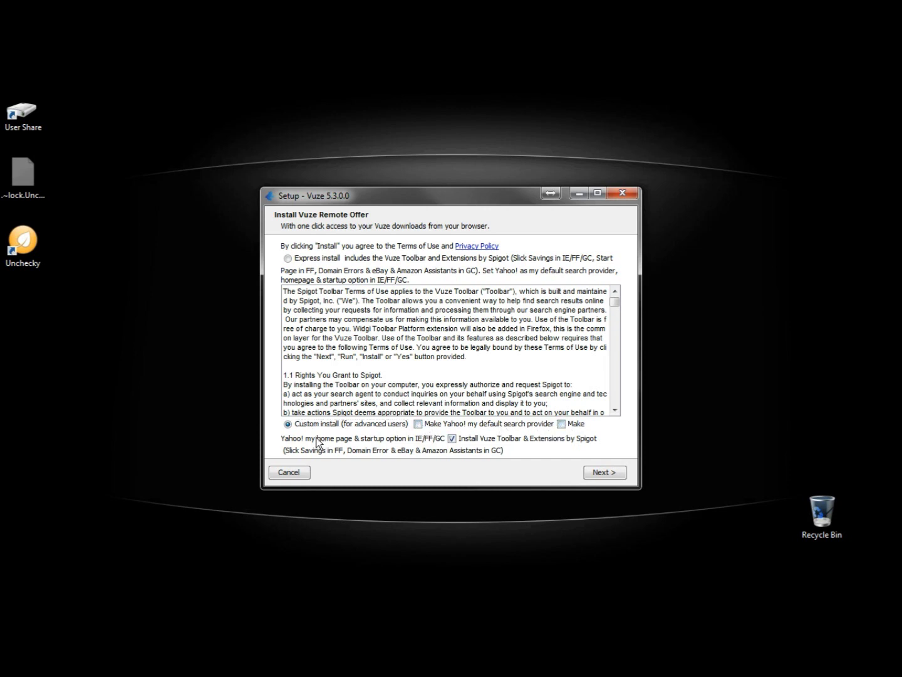
pyautogui.click(452, 438)
pyautogui.click(590, 474)
pyautogui.click(285, 473)
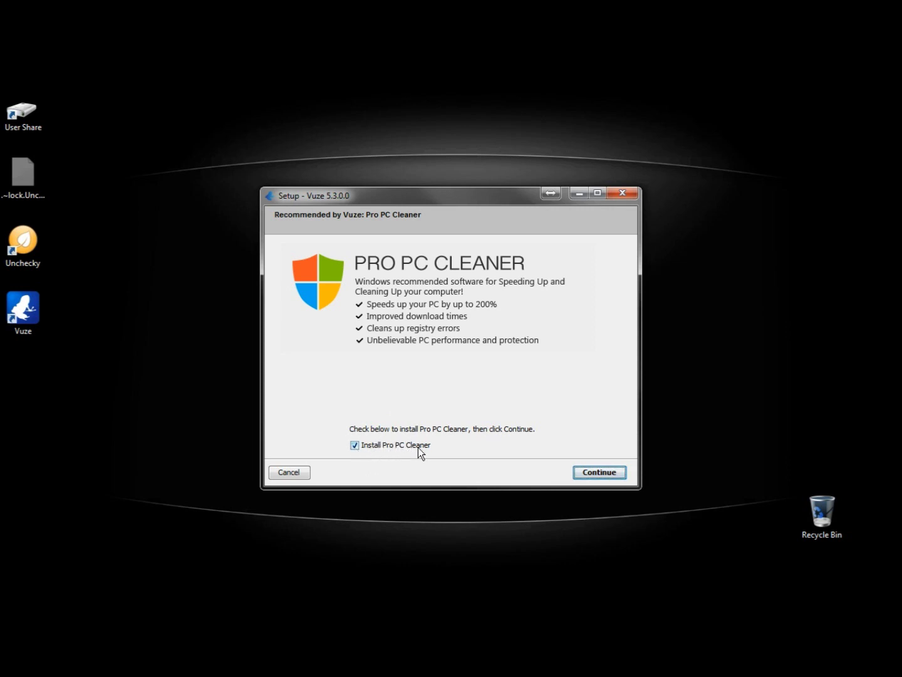
# - Untick Install Pro PC Cleaner and continue to complete the Vuze installation
pyautogui.click(358, 446)
pyautogui.click(599, 472)
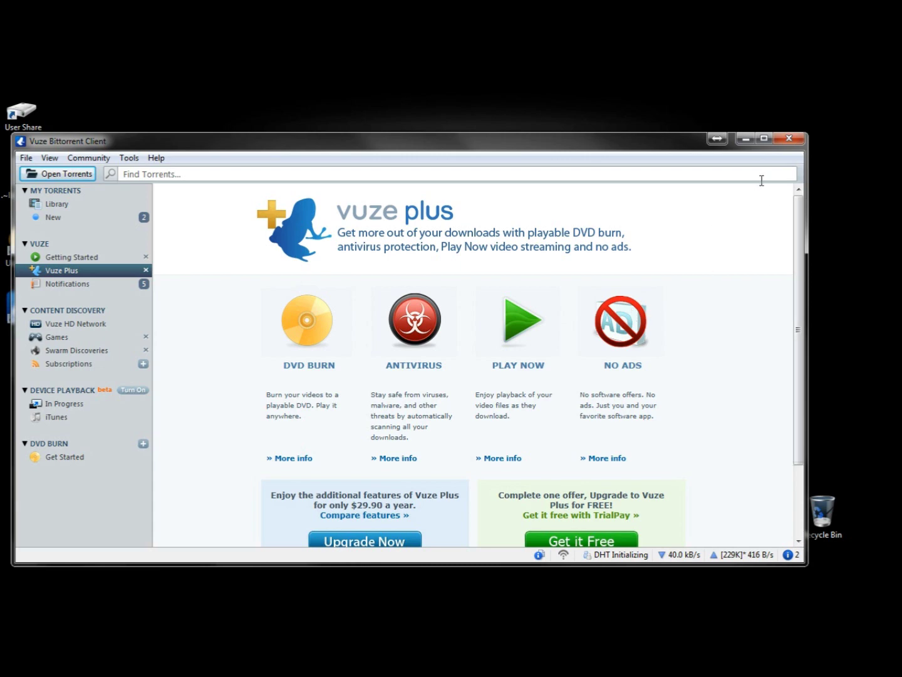
# - Close the Vuze window and move the Unchecky shortcut to the desktop's top centre
pyautogui.click(789, 138)
pyautogui.moveTo(45, 262); pyautogui.dragTo(382, 188)
pyautogui.click(361, 296)
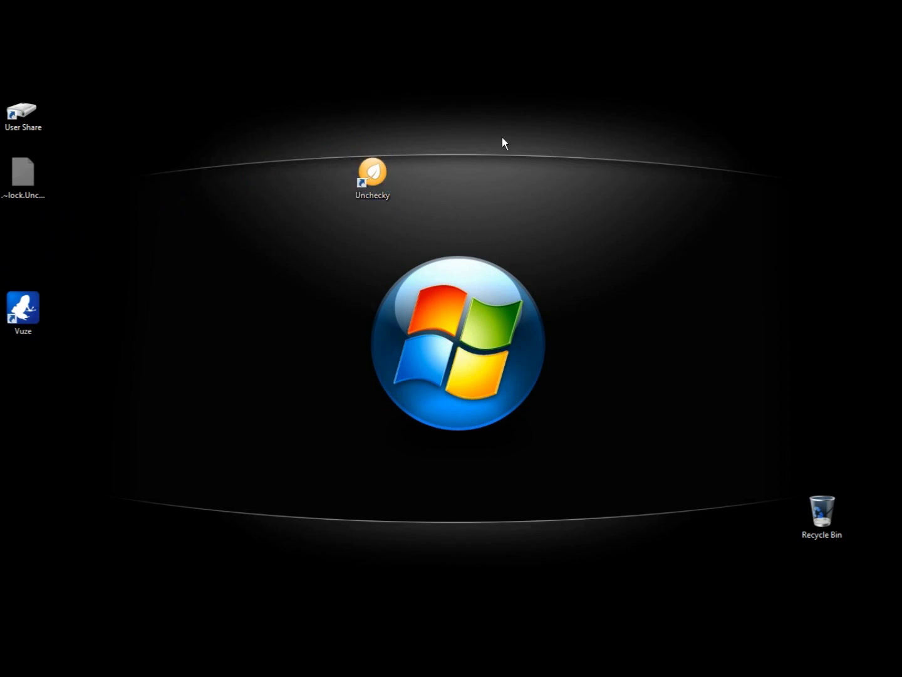
# - Return the Unchecky shortcut to the left column, launch Unchecky, and view its Settings page
pyautogui.moveTo(372, 176); pyautogui.dragTo(21, 245)
pyautogui.doubleClick(21, 245)
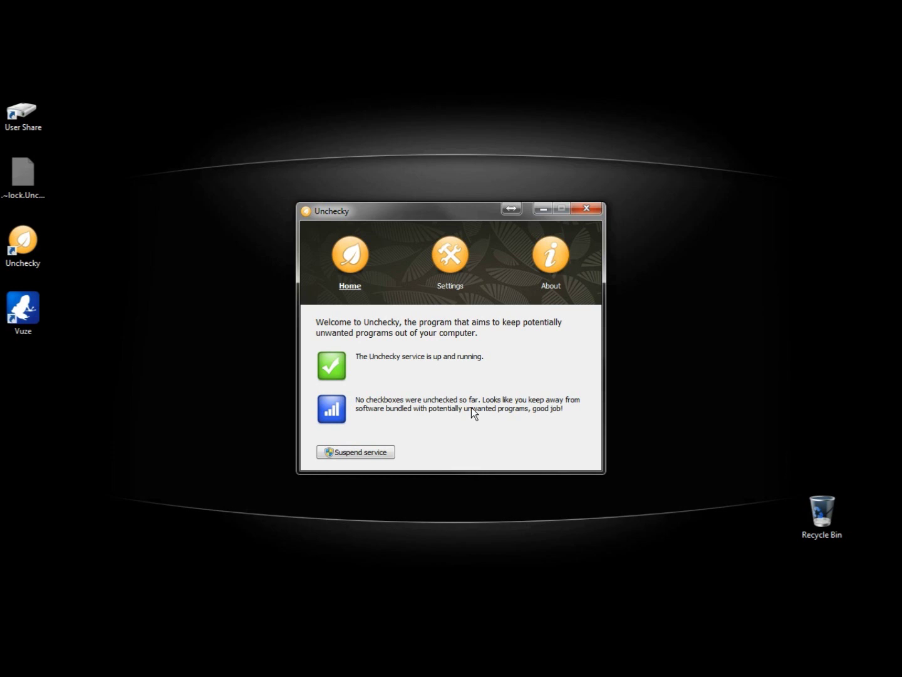
pyautogui.click(454, 268)
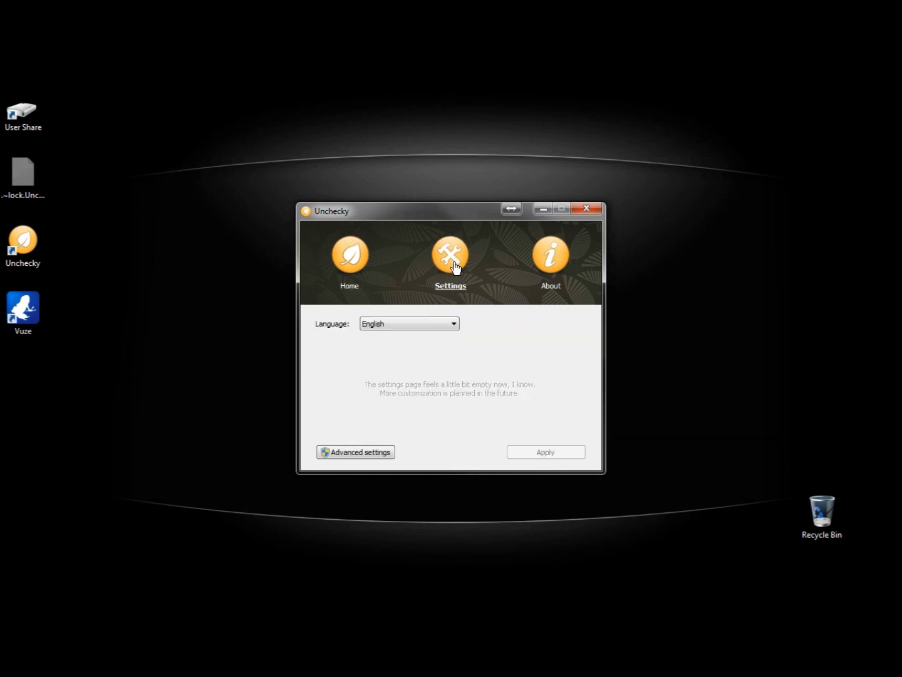
# - Look over Unchecky's advanced settings without changing anything, then close Unchecky
pyautogui.click(380, 455)
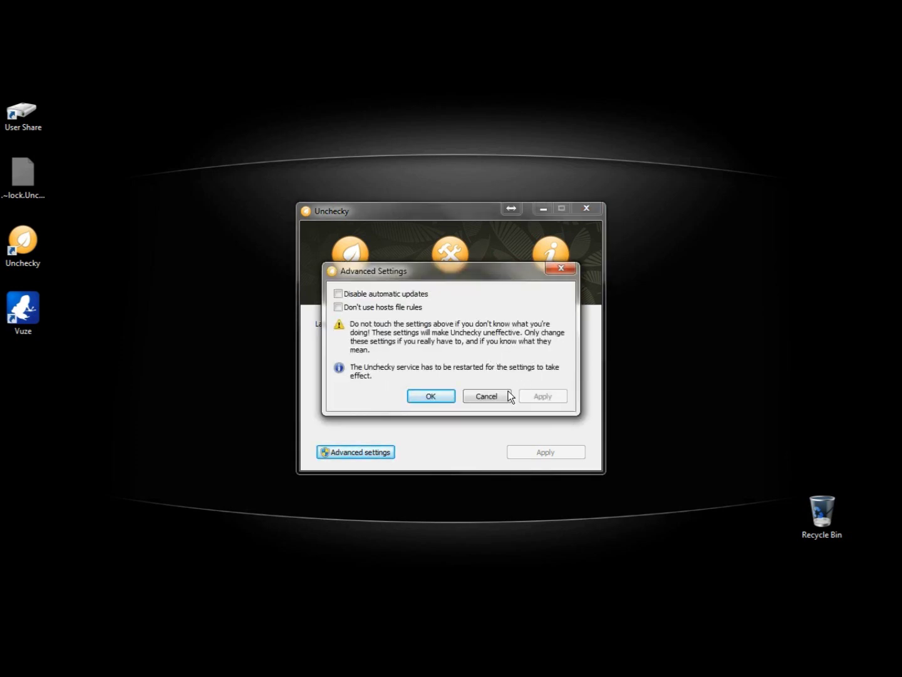
pyautogui.click(487, 396)
pyautogui.click(586, 208)
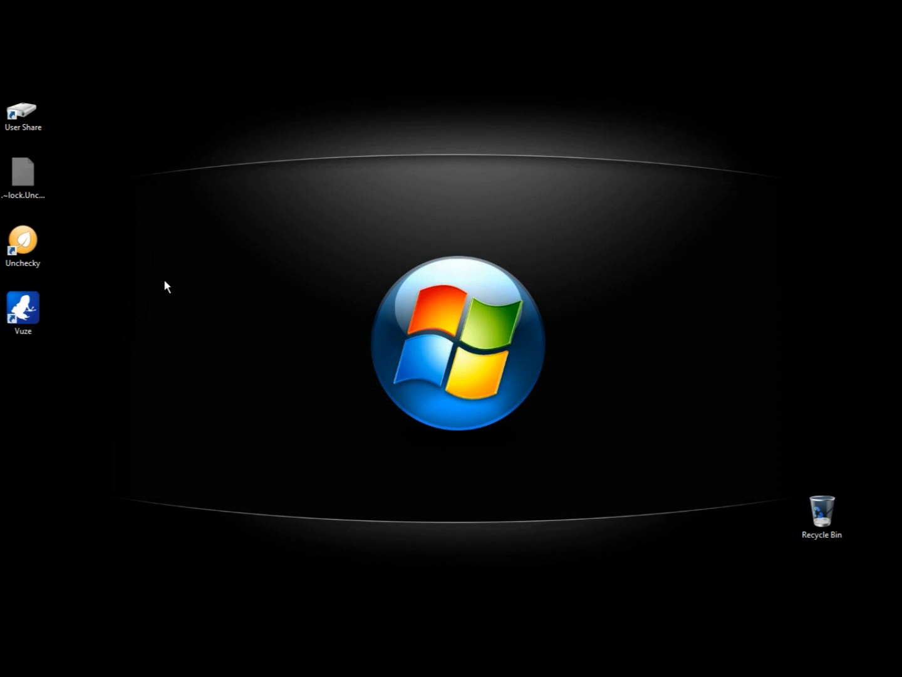
# - Delete the Vuze shortcut from the desktop, confirming with Yes
pyautogui.doubleClick(9, 294)
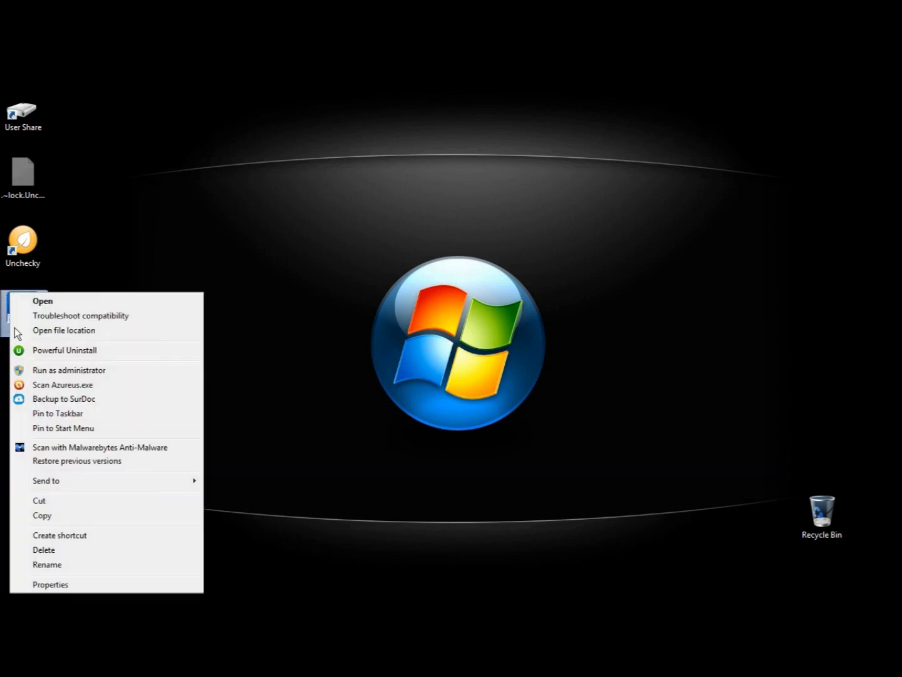
pyautogui.click(54, 549)
pyautogui.click(508, 398)
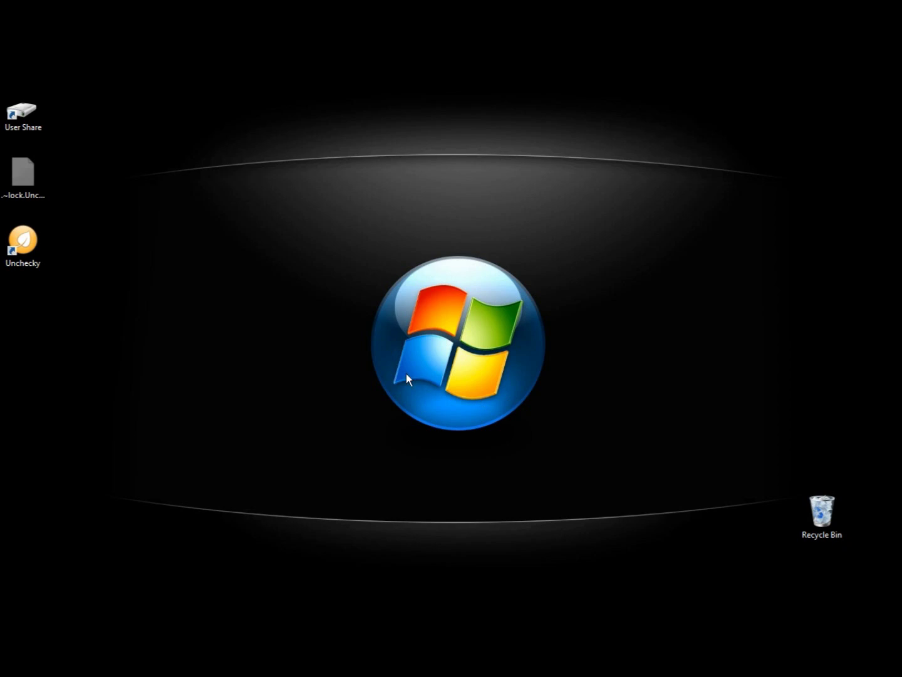